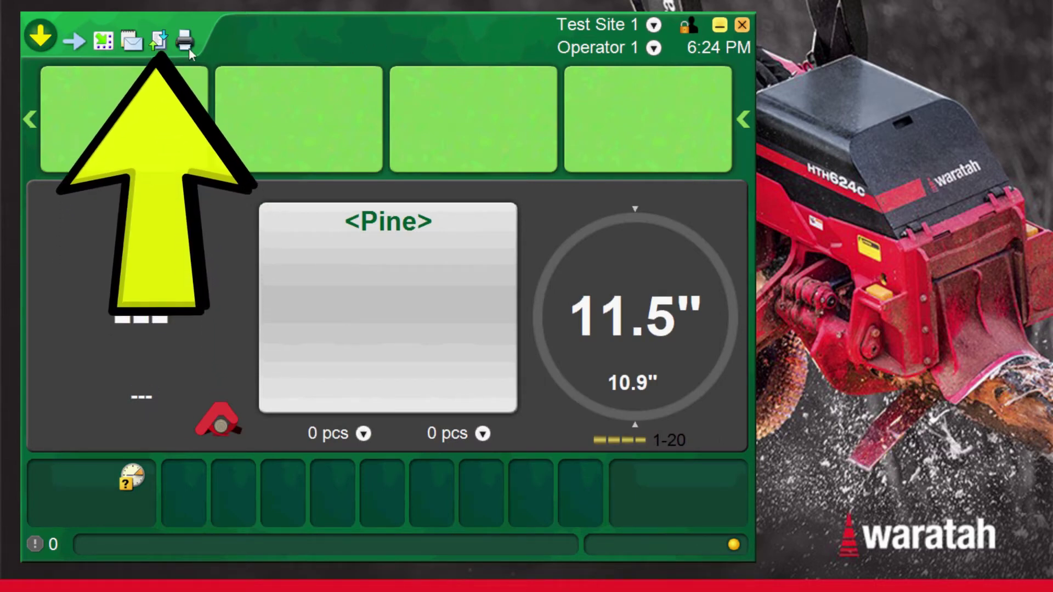
# Step: Choose Machine settings (*.xml) under Load from file and advance to the machine settings load page
pyautogui.click(159, 42)
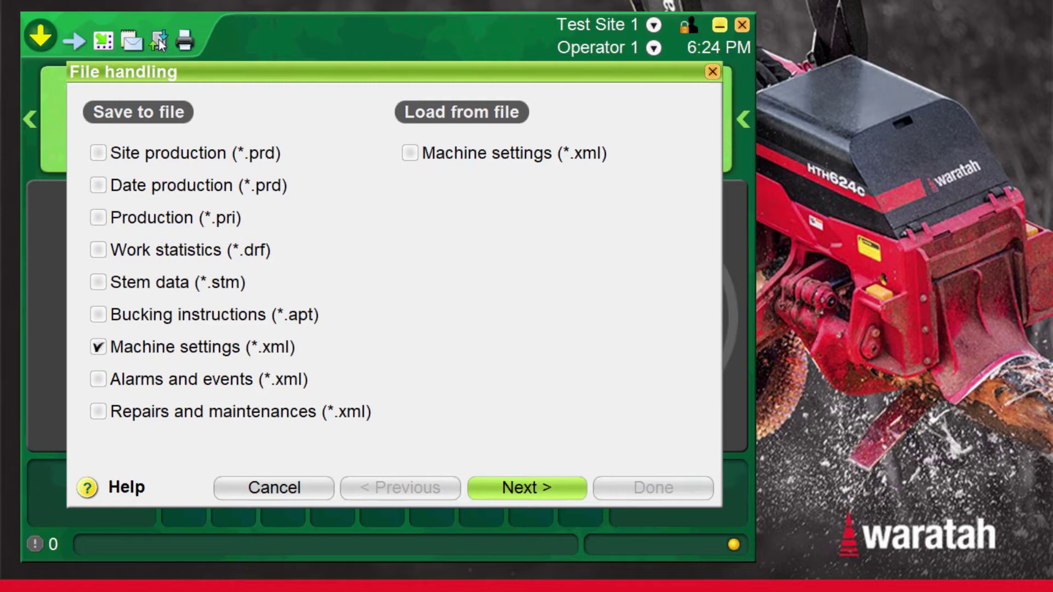
pyautogui.click(410, 153)
pyautogui.click(555, 486)
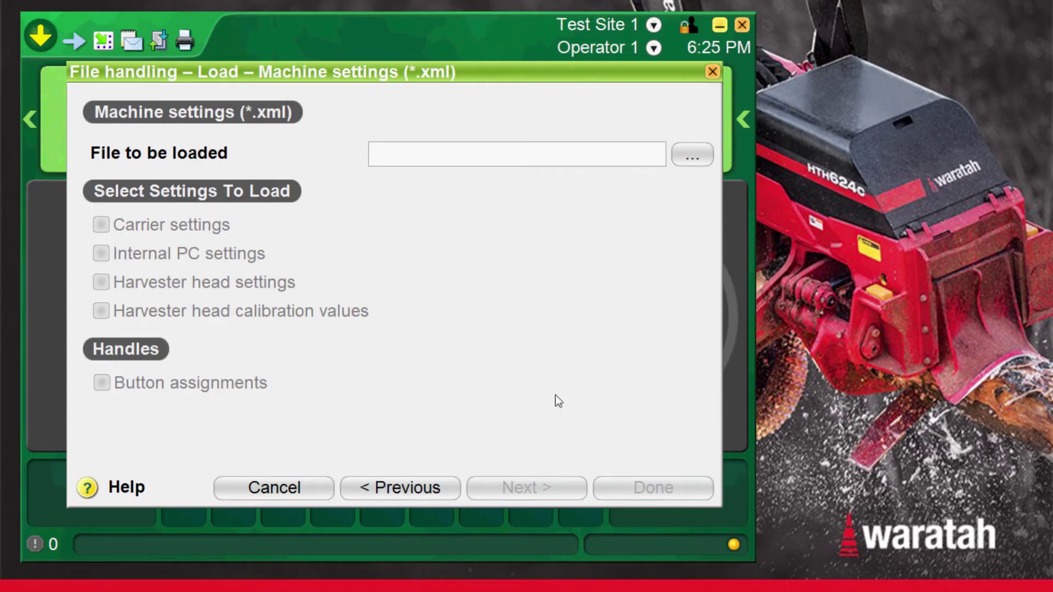
# Step: Select H623C_000635_Settings.xml from the Parameters folder as the file to load
pyautogui.click(693, 158)
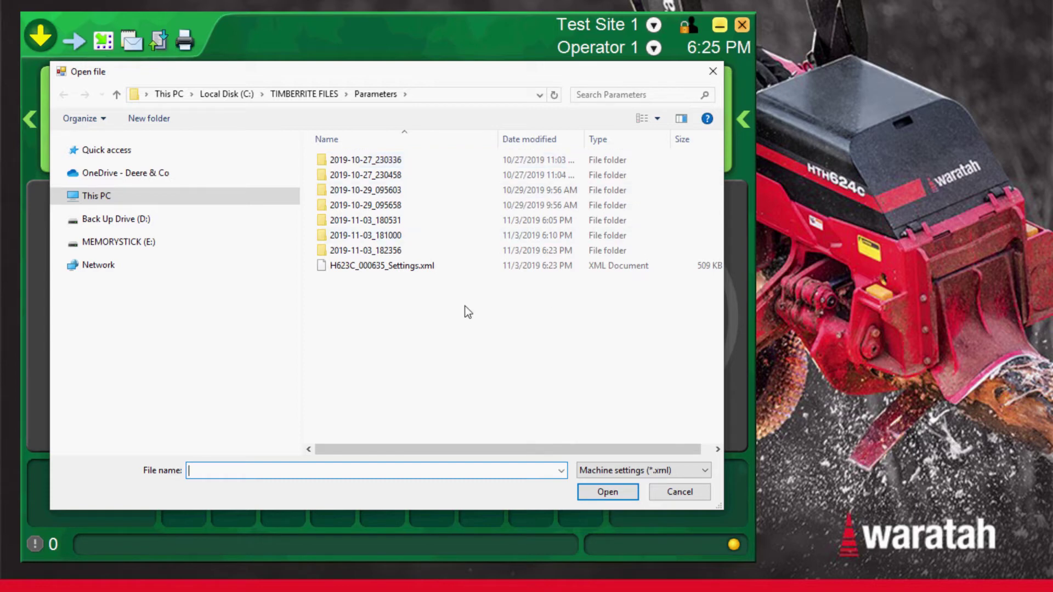
pyautogui.click(443, 265)
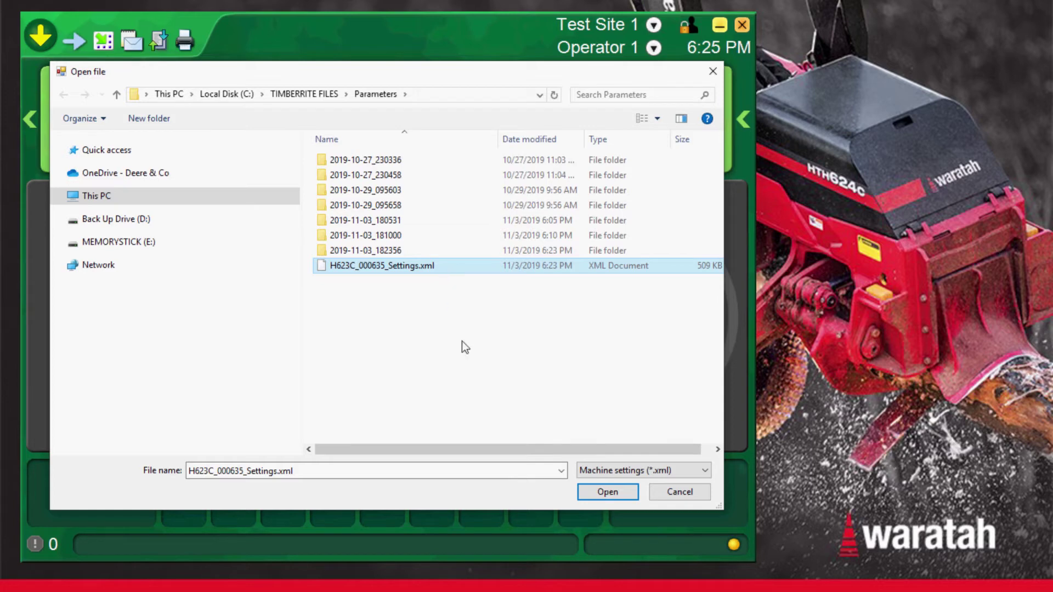
pyautogui.click(603, 492)
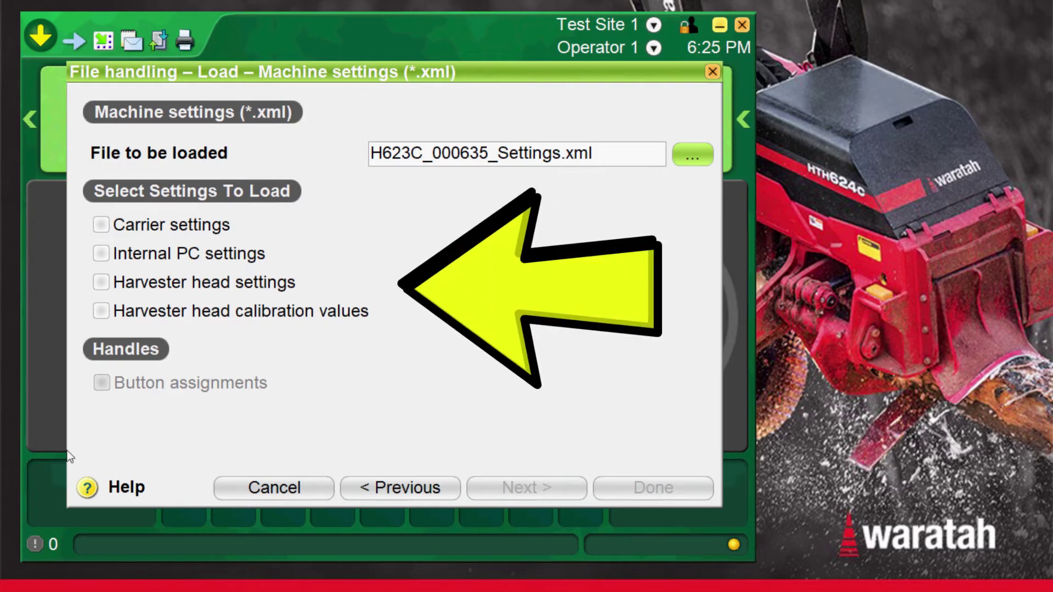
# Step: Load only Harvester head settings and continue to the start-load page
pyautogui.click(102, 283)
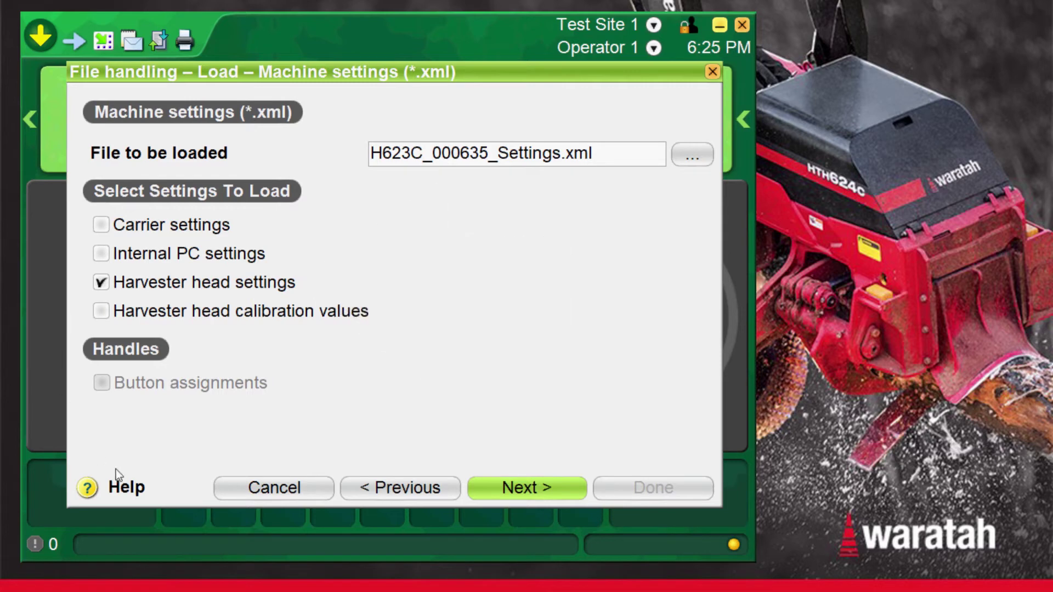
pyautogui.click(514, 486)
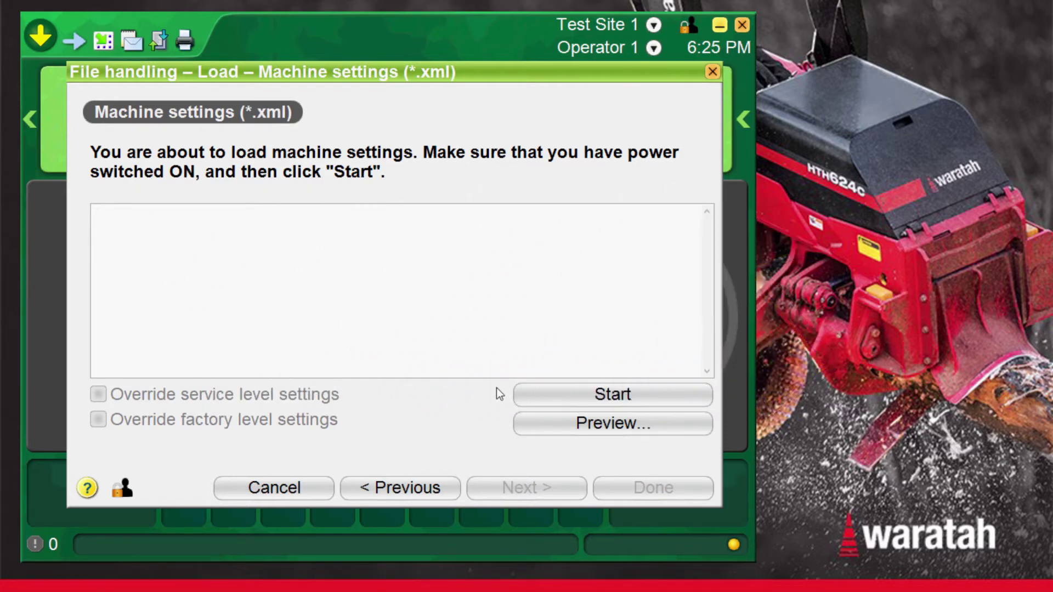
# Step: Load the harvester head settings, then review and close the success summary
pyautogui.click(545, 396)
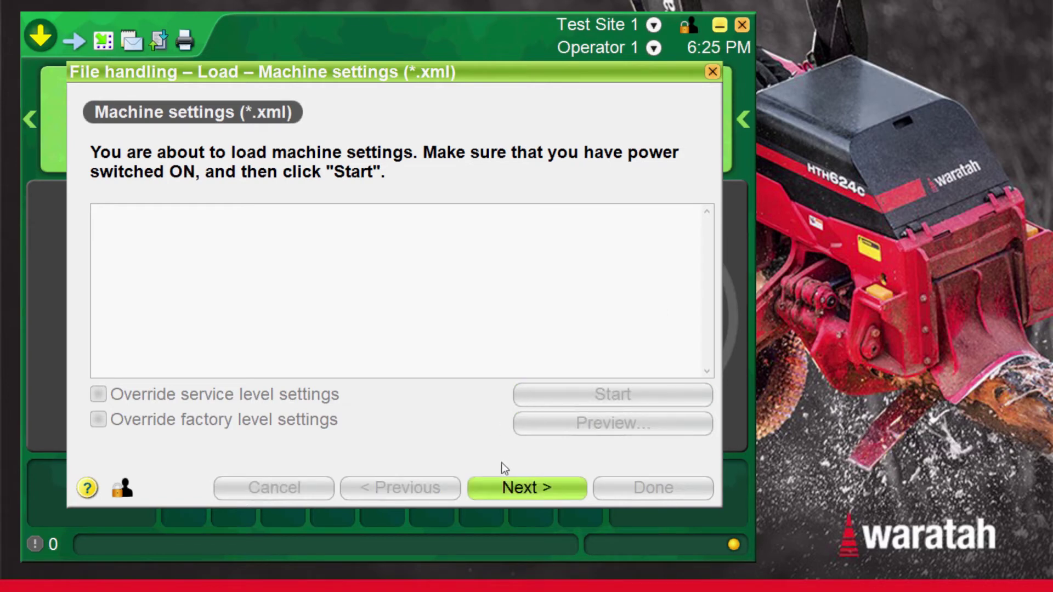
pyautogui.click(514, 486)
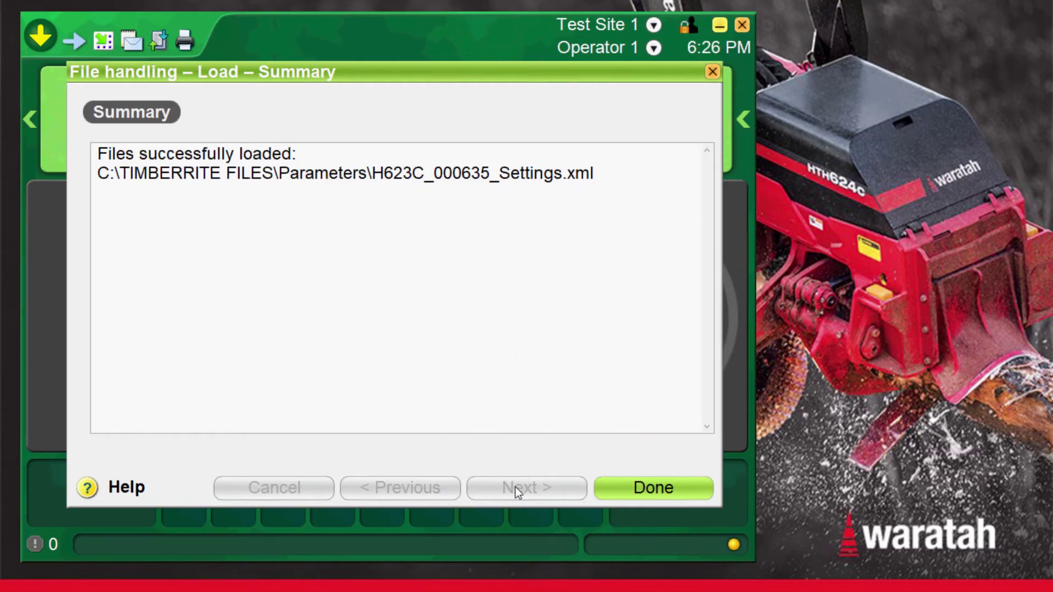
pyautogui.click(619, 488)
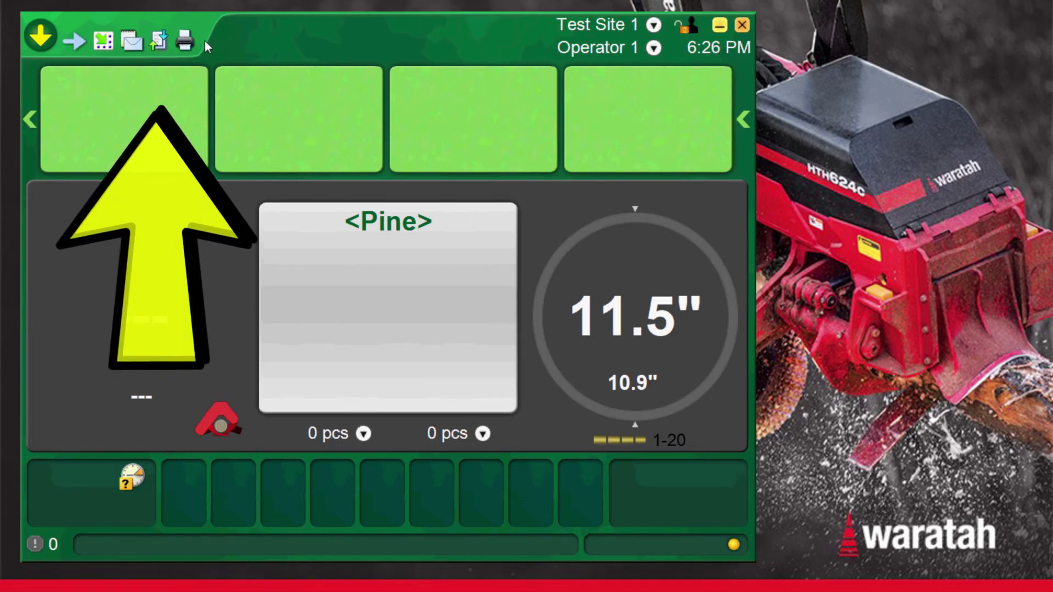
# Step: Start a second Machine settings (*.xml) load and bring up its file browser
pyautogui.click(157, 44)
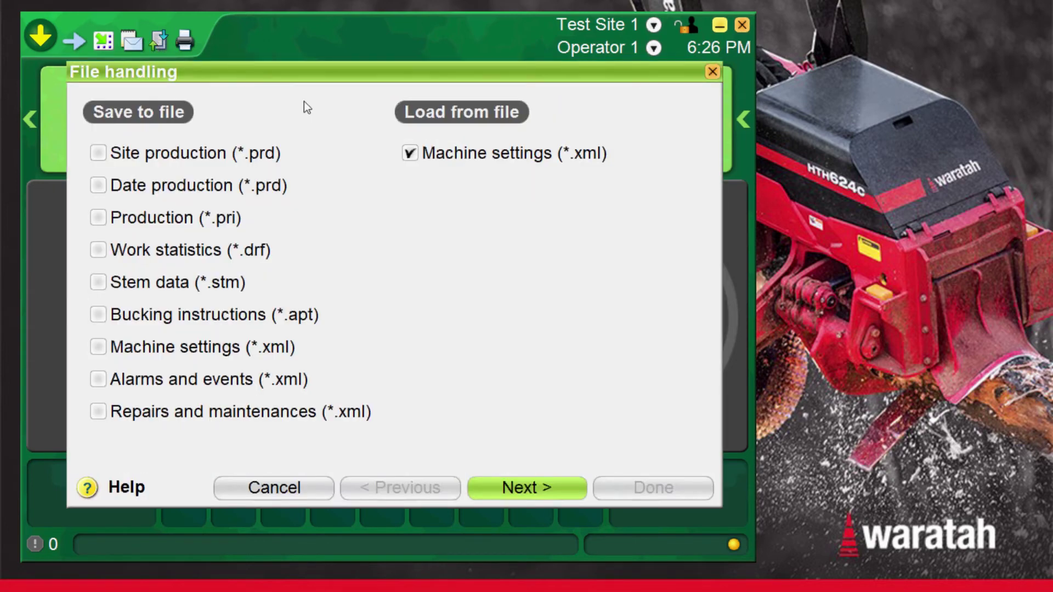
pyautogui.click(410, 153)
pyautogui.click(409, 153)
pyautogui.click(532, 488)
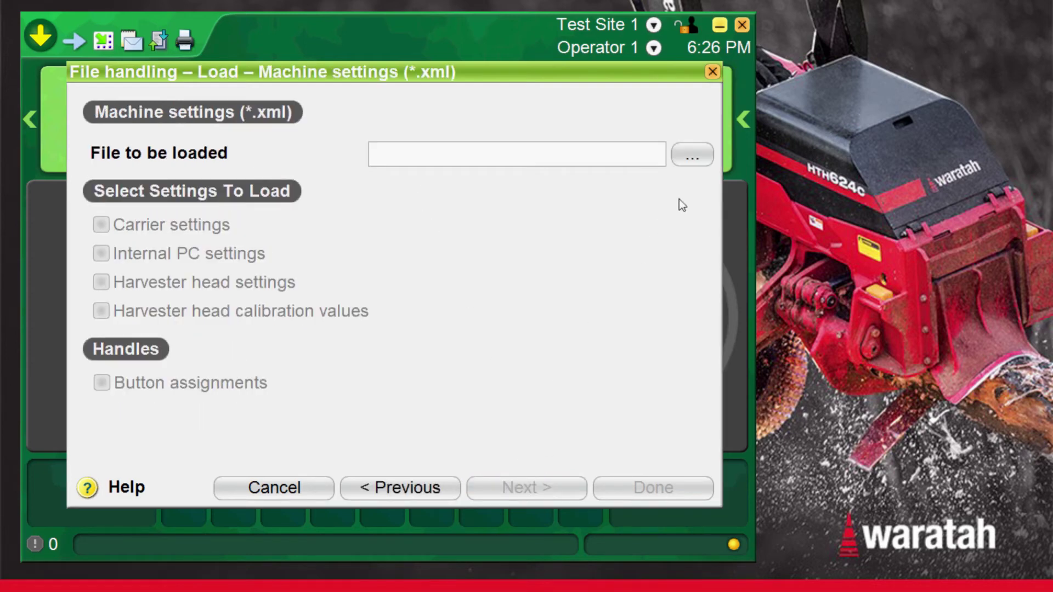
pyautogui.click(693, 154)
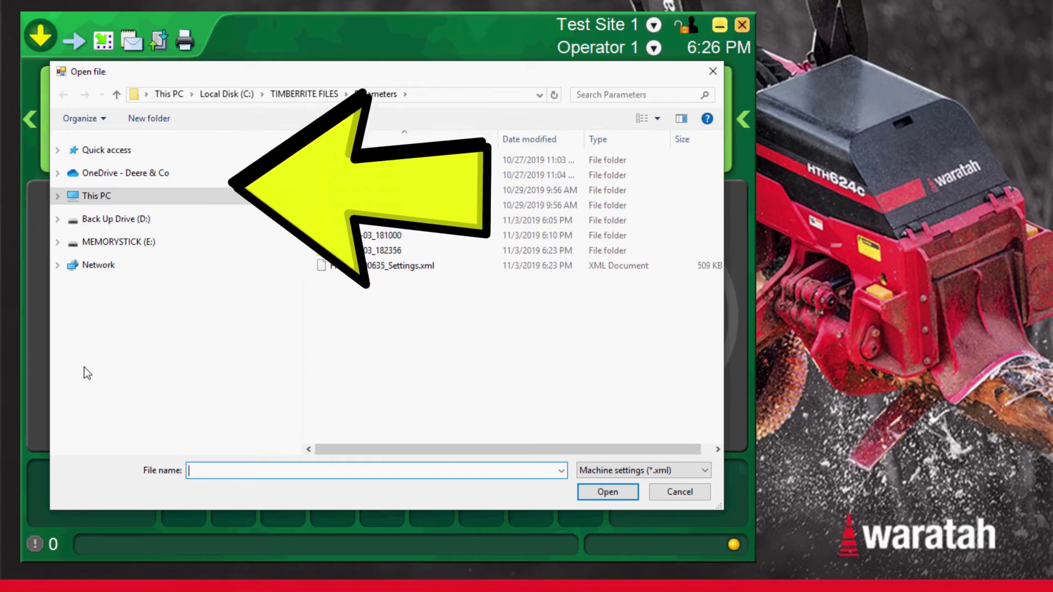
# Step: Pick H623C_000010_Settings.xml from the MEMORYSTICK (E:) drive as the file to load
pyautogui.click(104, 246)
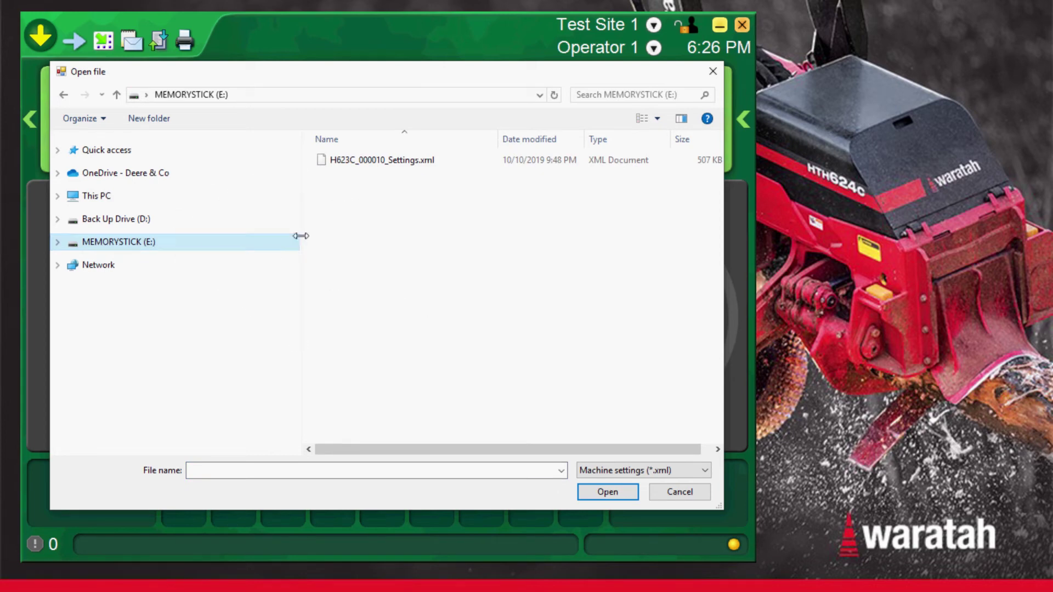
pyautogui.click(355, 163)
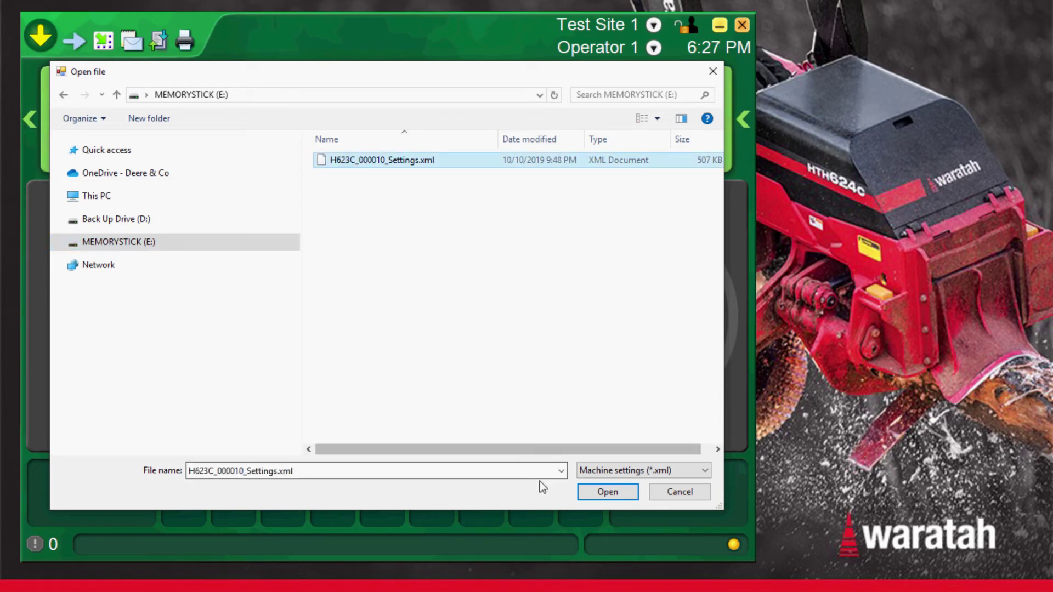
pyautogui.click(607, 493)
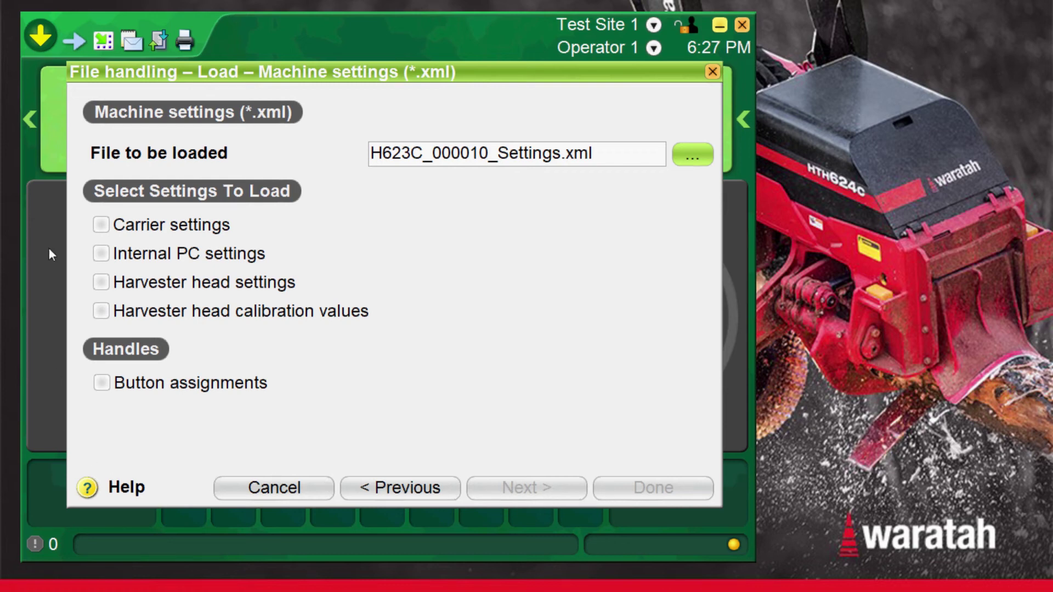
# Step: Tick Carrier, Internal PC, Harvester head, head calibration and Button assignments settings for loading
pyautogui.click(99, 226)
pyautogui.click(100, 254)
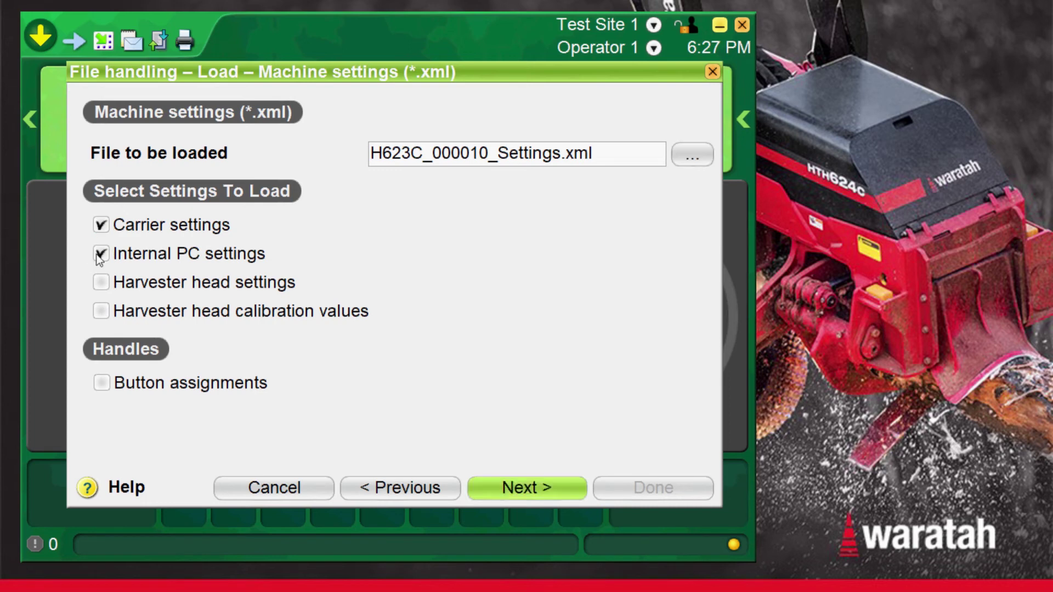
pyautogui.click(101, 283)
pyautogui.click(100, 312)
pyautogui.click(102, 383)
pyautogui.click(516, 488)
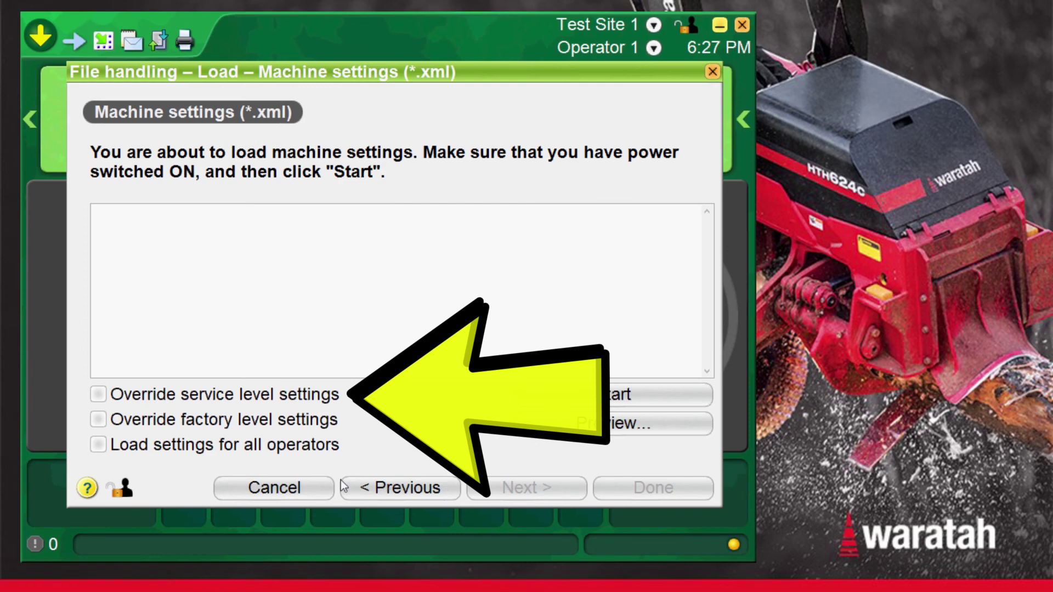
# Step: Enable service and factory level overrides for all operators and start the load
pyautogui.click(98, 394)
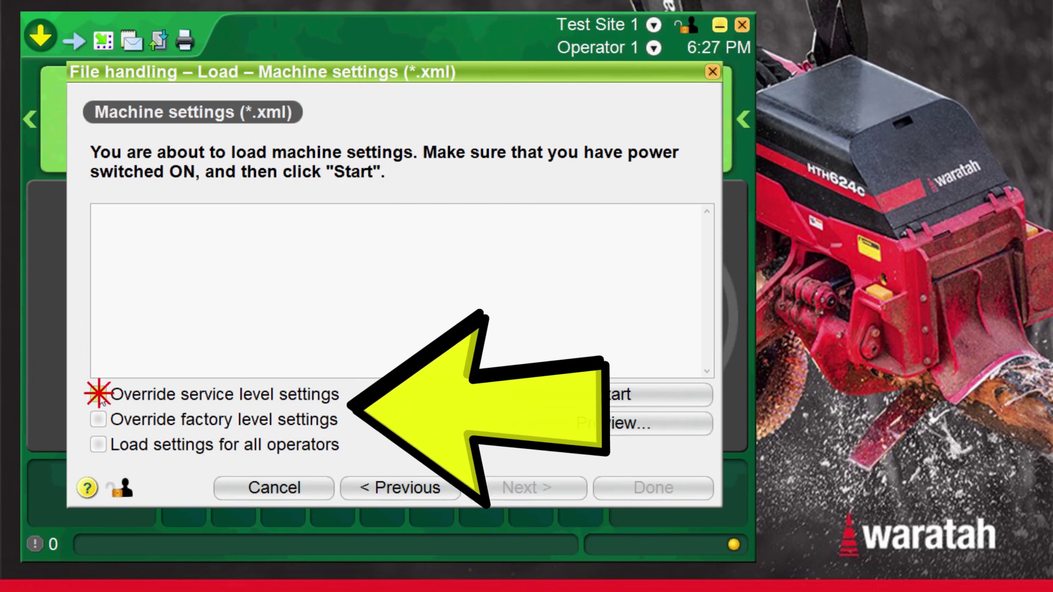
pyautogui.click(97, 419)
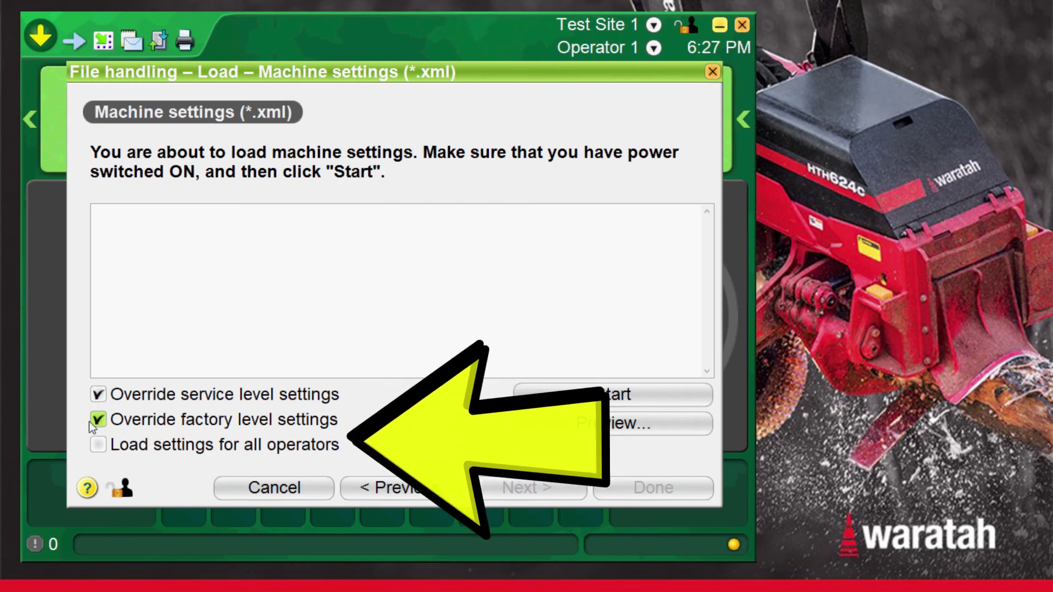
pyautogui.click(96, 446)
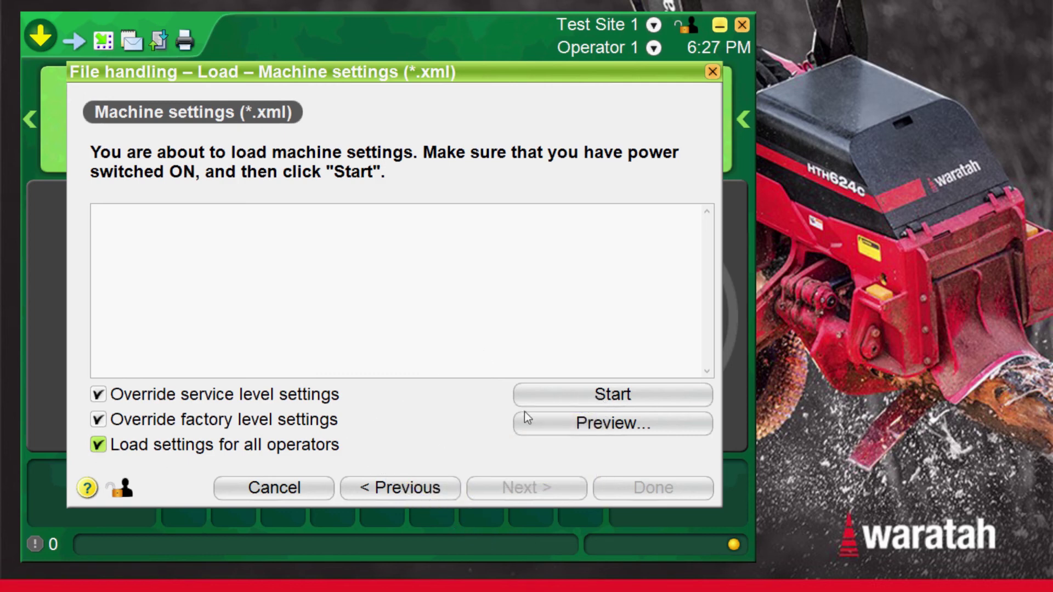
pyautogui.click(609, 398)
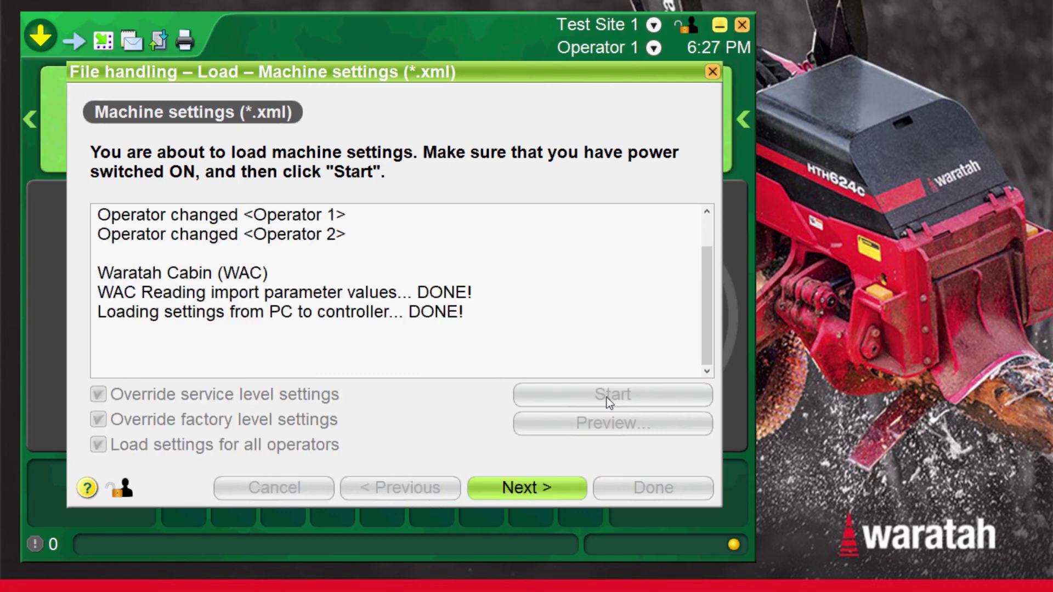
# Step: View the summary confirming E:\H623C_000010_Settings.xml loaded successfully, then close it
pyautogui.click(519, 488)
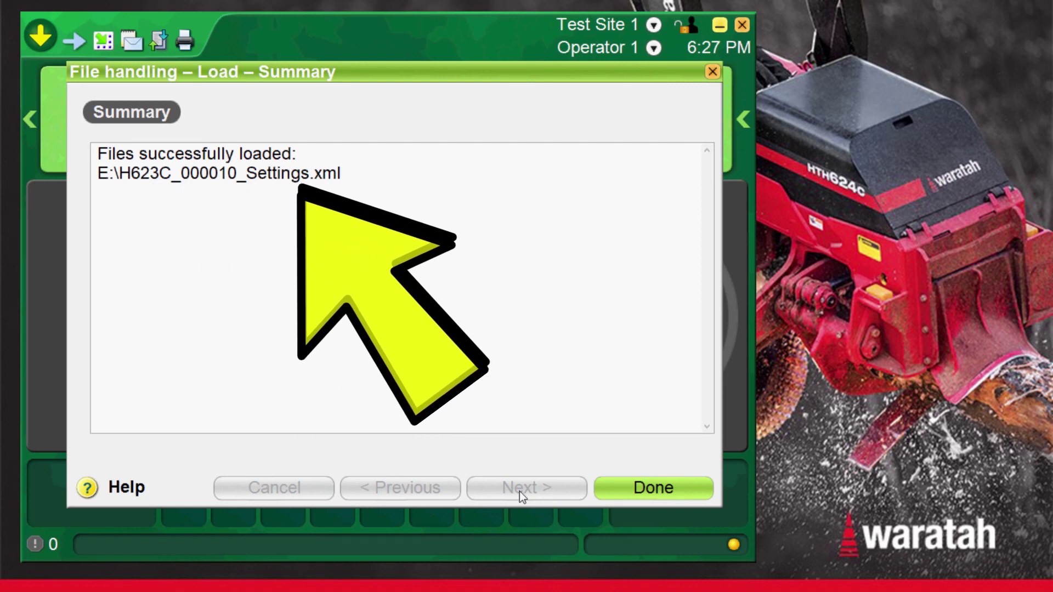
pyautogui.click(654, 494)
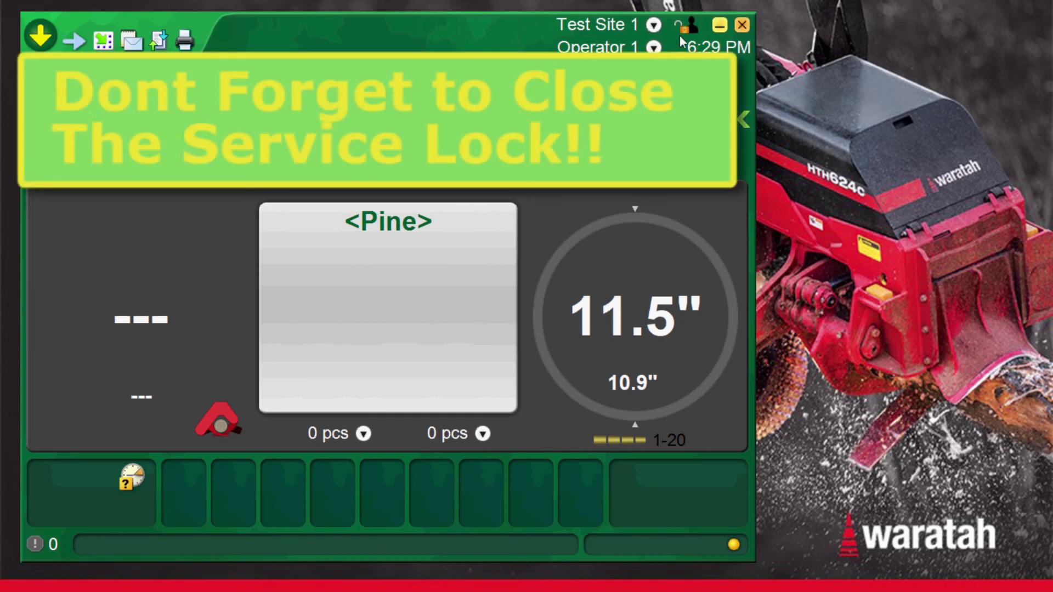
# Step: Close service mode and open the Pine quick length calibration adjustments
pyautogui.click(681, 31)
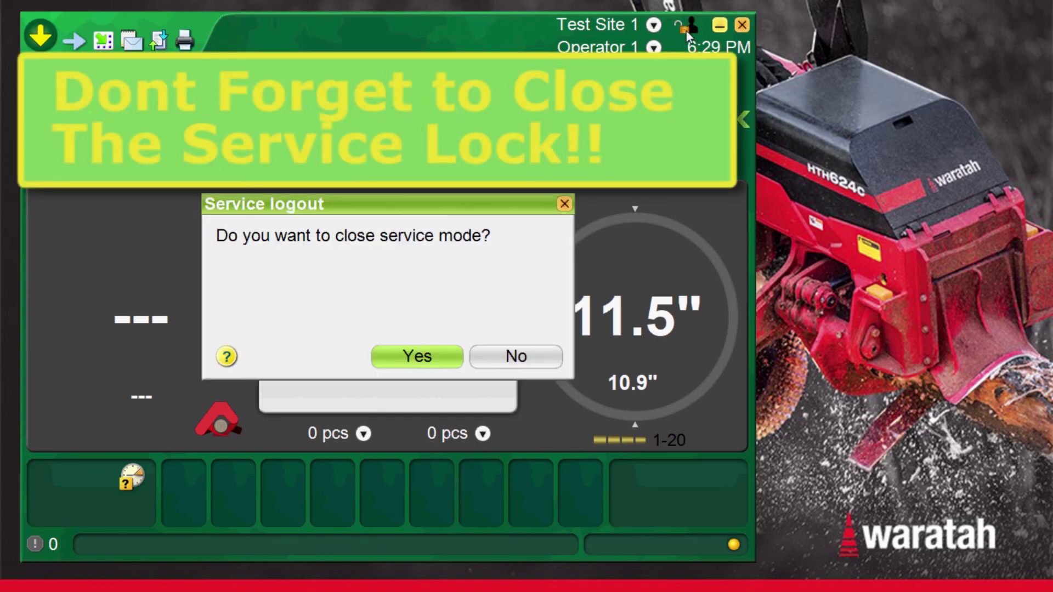
pyautogui.click(439, 350)
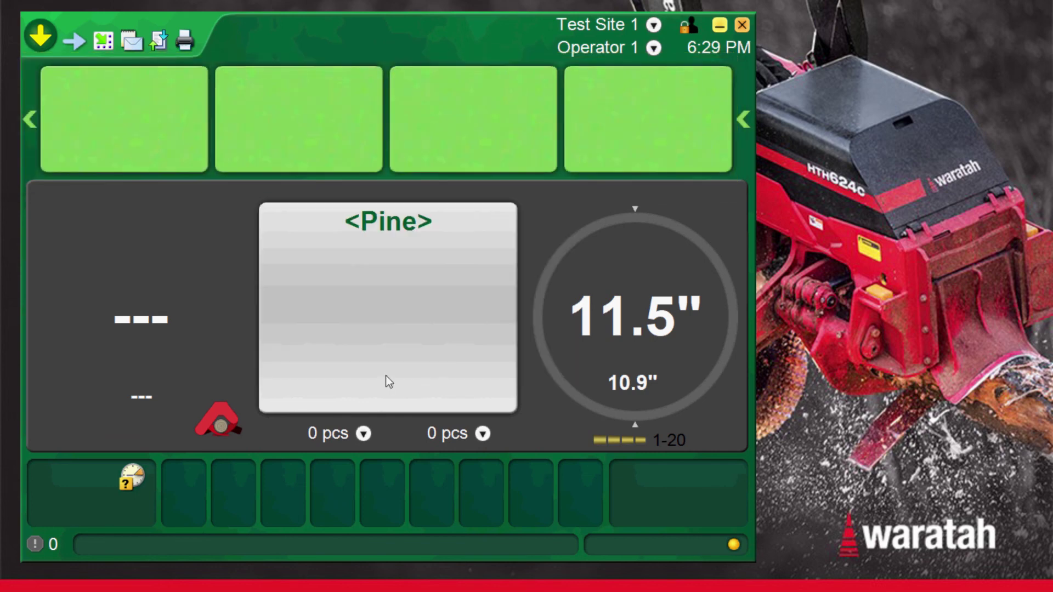
pyautogui.click(131, 328)
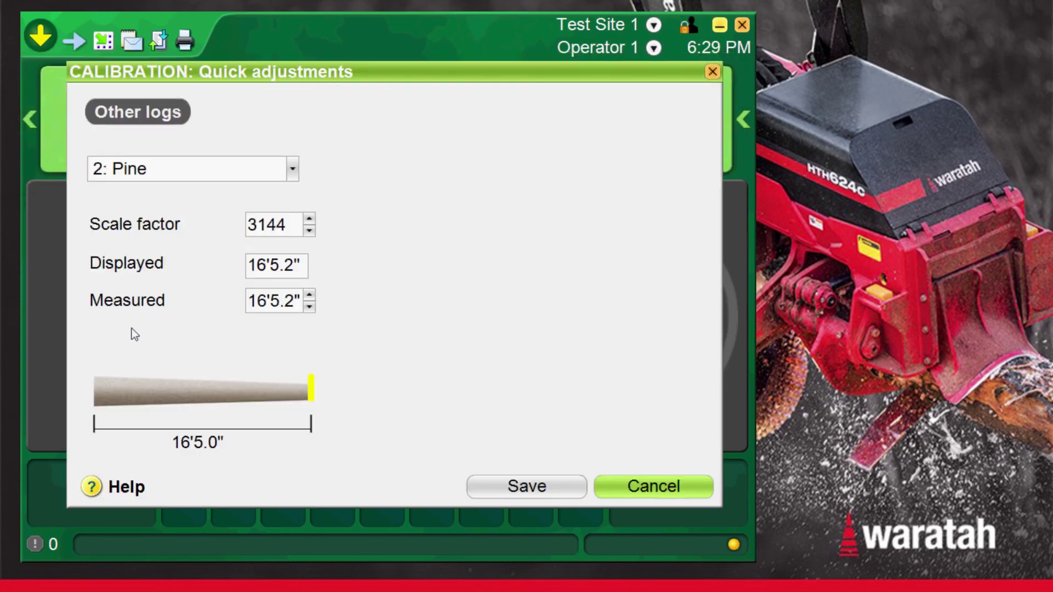
pyautogui.click(292, 170)
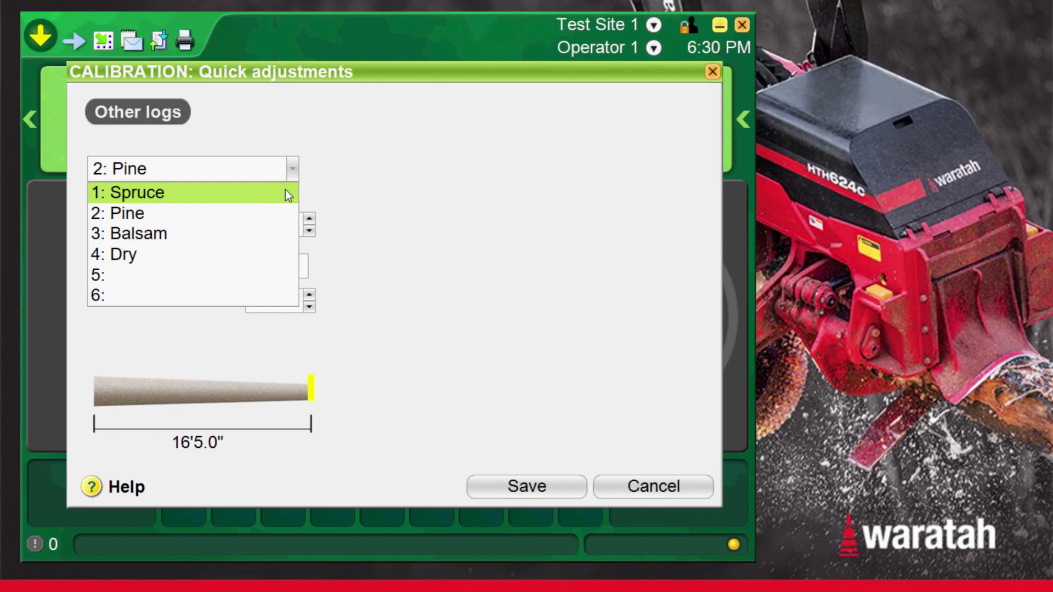
pyautogui.click(274, 213)
pyautogui.click(292, 175)
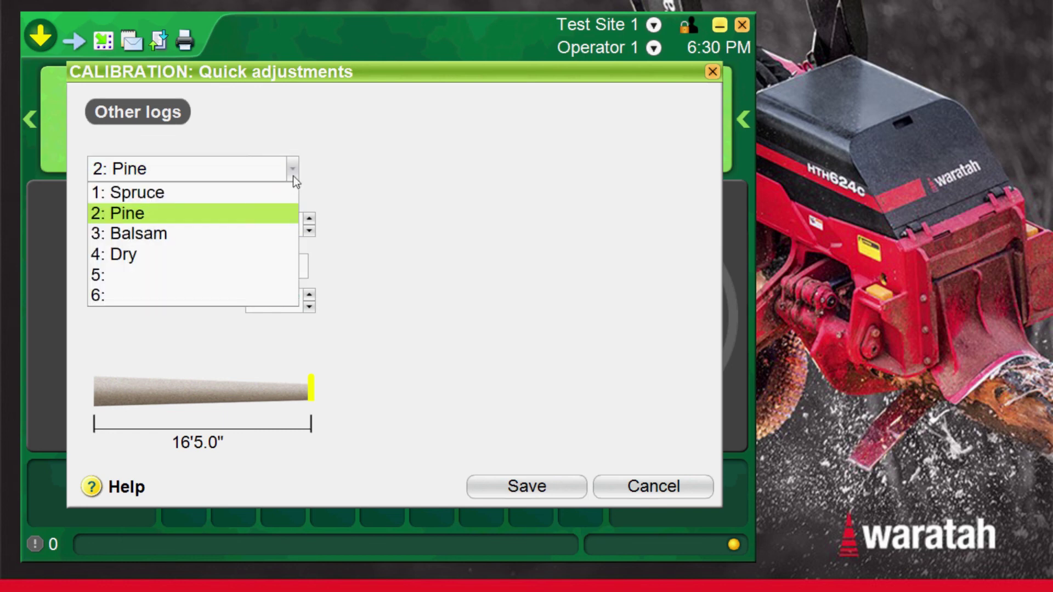
pyautogui.click(281, 232)
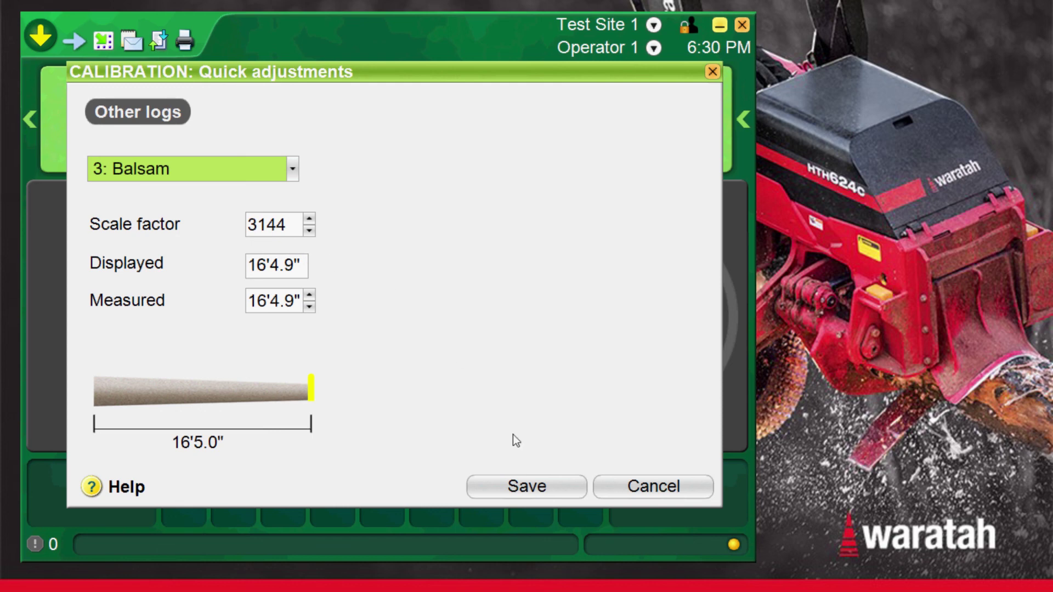
pyautogui.click(651, 488)
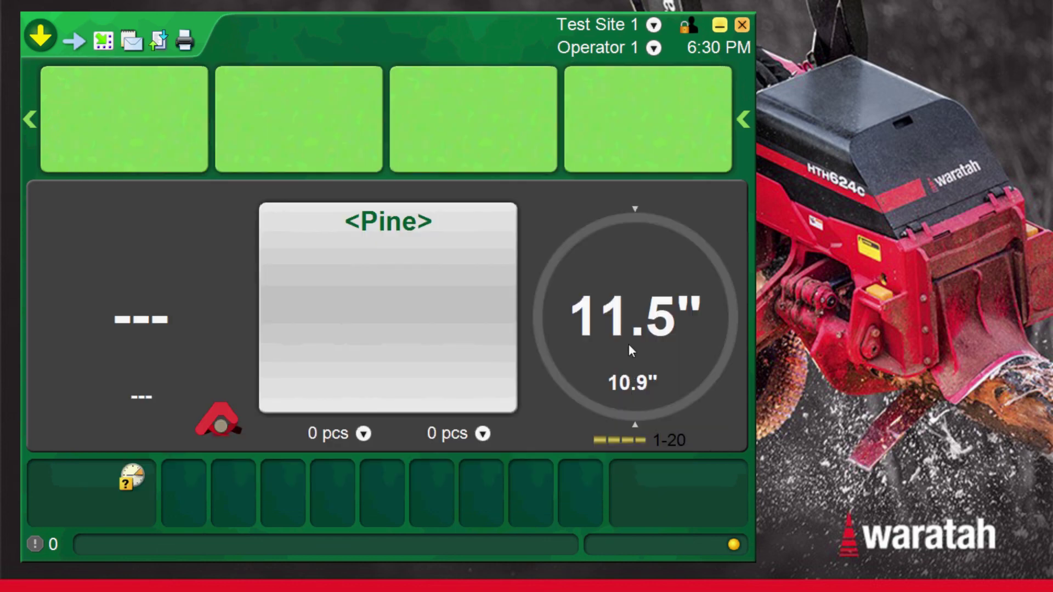